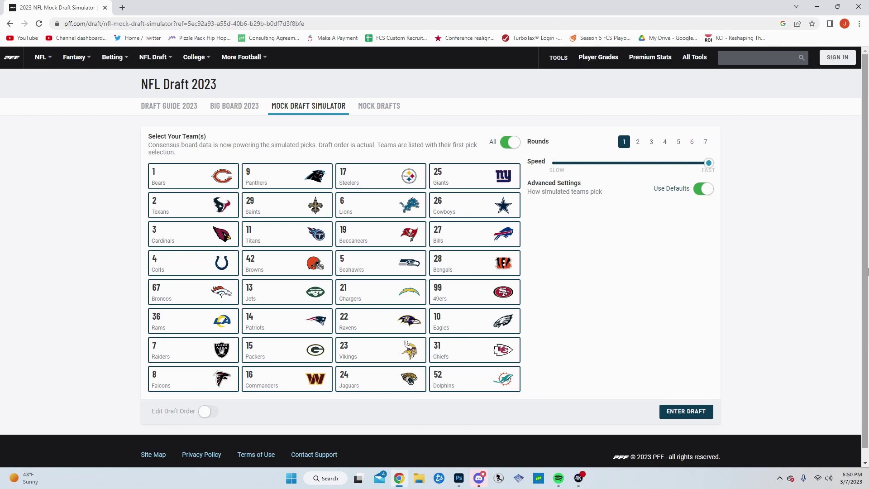
Step: Start the one-round mock draft with all teams selected and draft Will Anderson Jr. for the Chicago Bears at pick 1
left_click(686, 411)
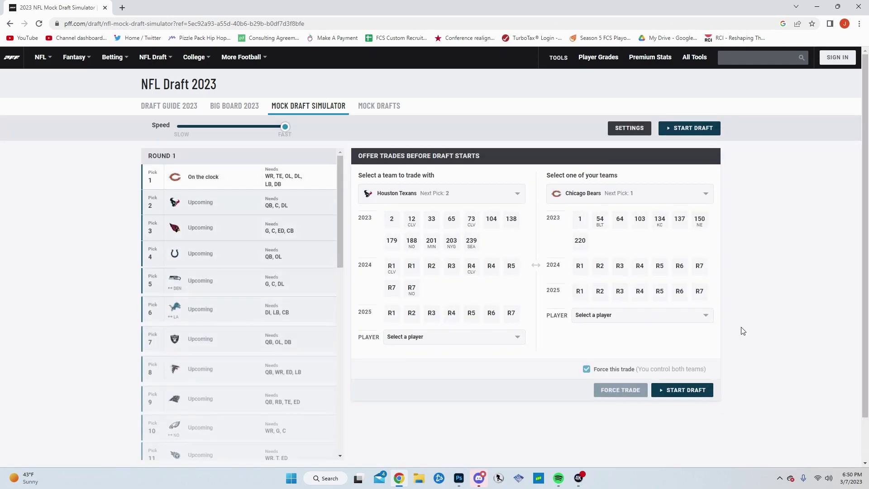
left_click(700, 391)
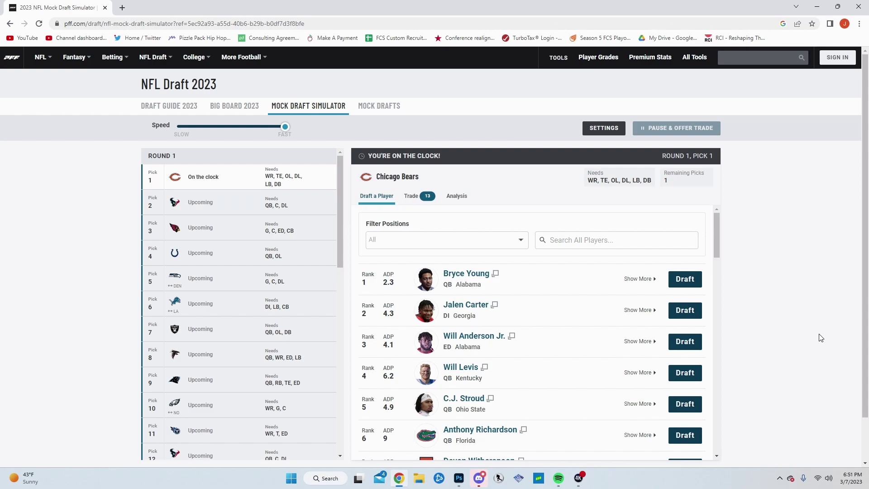
left_click(685, 342)
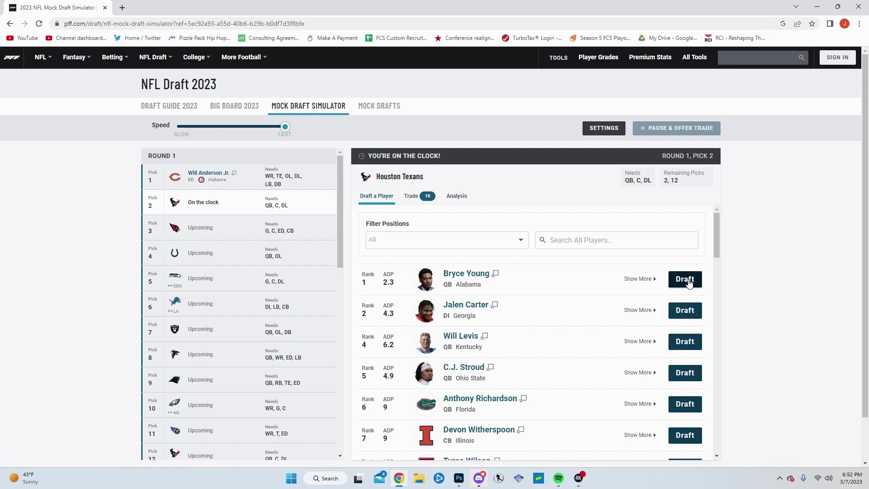
Step: Draft Bryce Young for the Houston Texans at pick 2 and Devon Witherspoon for the Arizona Cardinals at pick 3
left_click(685, 279)
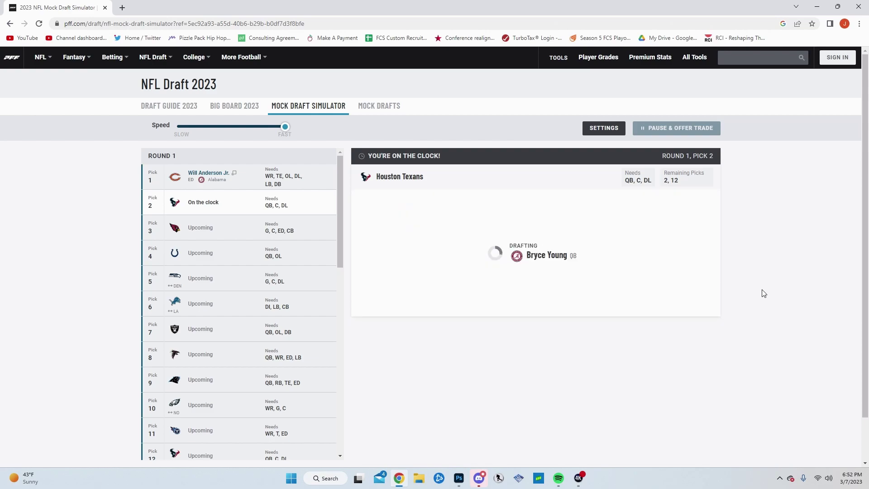
scroll(305, 299, "up", 1)
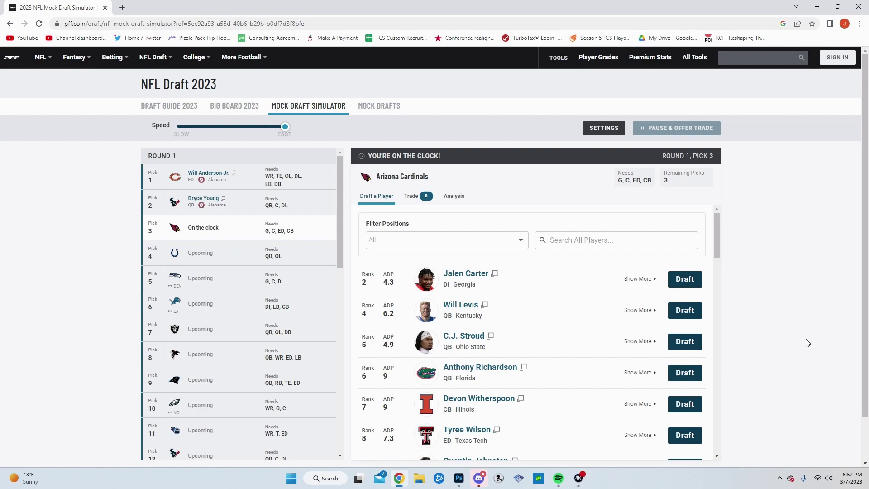
left_click(684, 404)
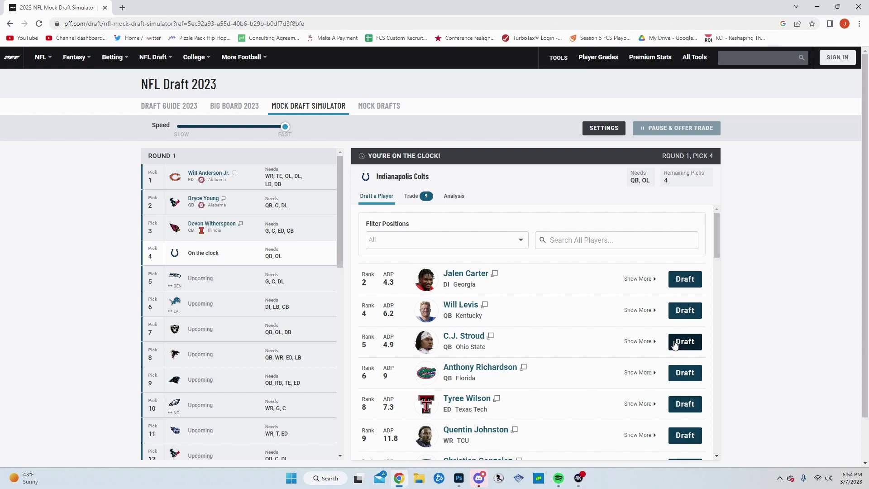
Step: Draft C.J. Stroud for the Indianapolis Colts at pick 4 and Jalen Carter for the Seattle Seahawks at pick 5
left_click(677, 343)
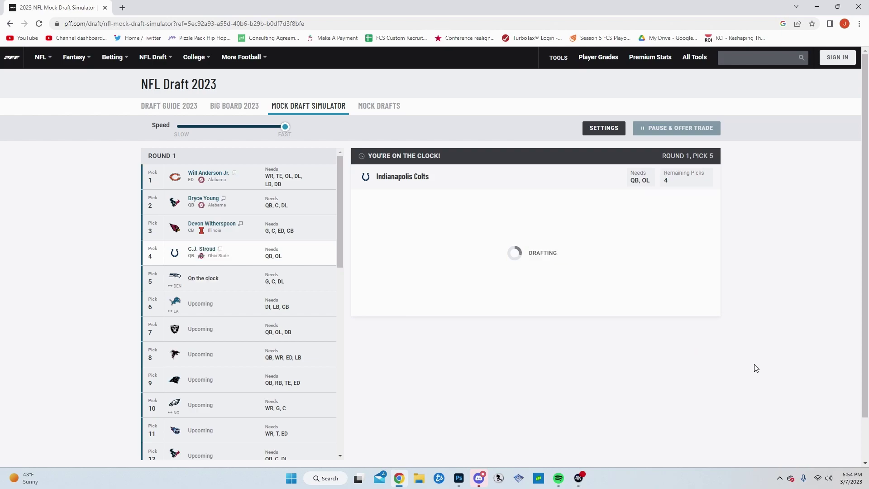
scroll(284, 384, "up", 2)
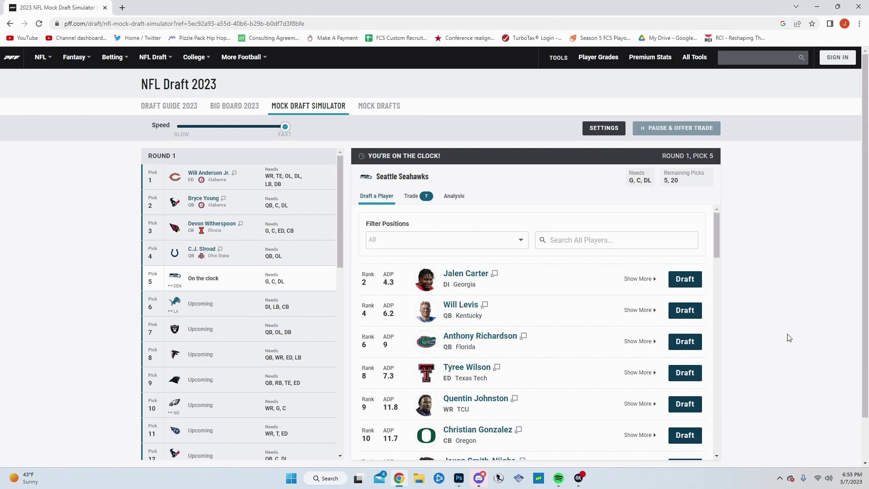
left_click(684, 281)
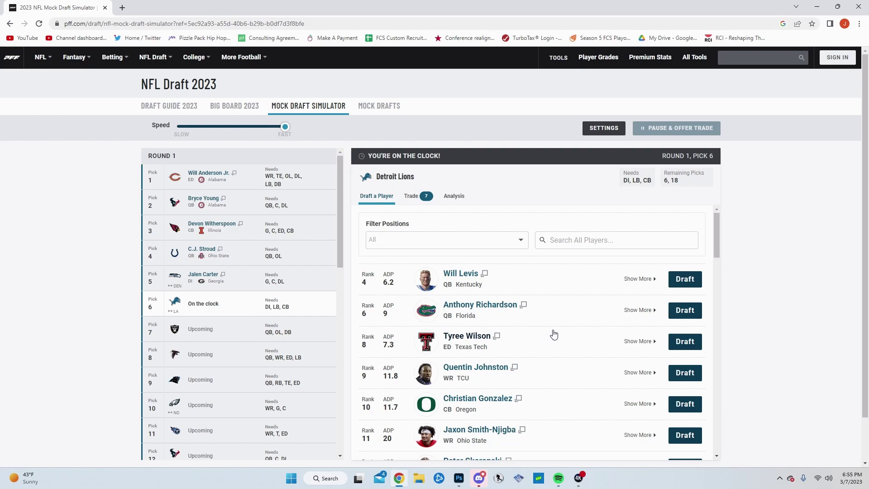
Step: Draft Christian Gonzalez for the Detroit Lions at pick 6 and Anthony Richardson for the Las Vegas Raiders at pick 7
scroll(600, 329, "down", 2)
scroll(601, 330, "up", 2)
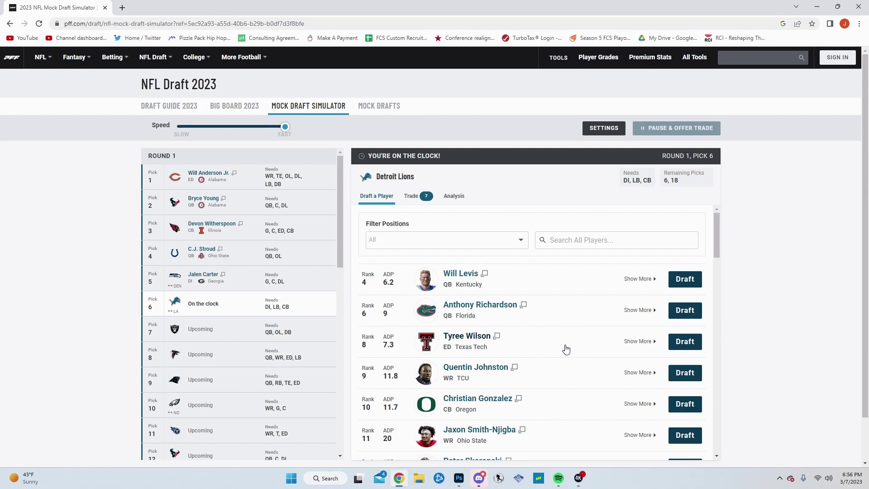
left_click(685, 405)
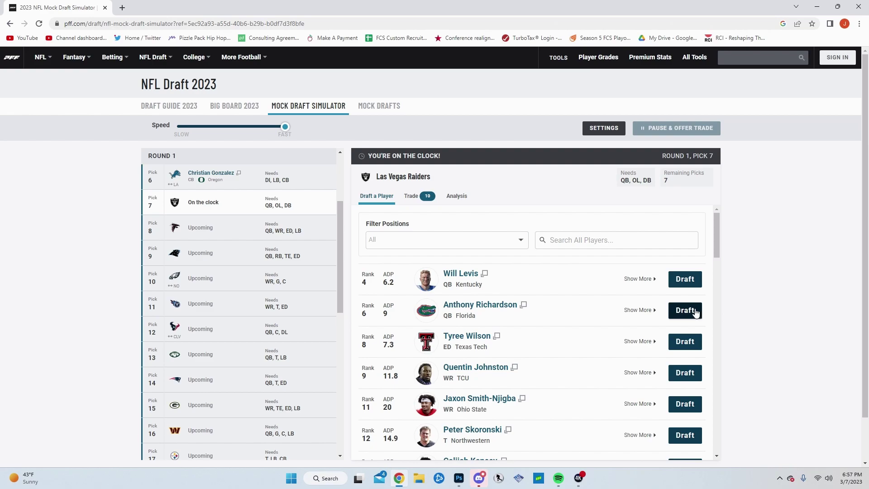
left_click(688, 313)
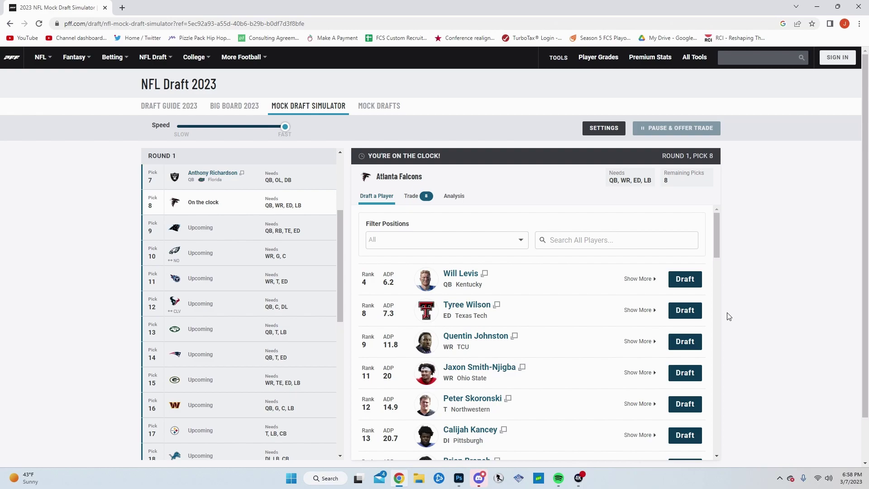
Step: Draft Tyree Wilson for the Atlanta Falcons at pick 8 and Will Levis for the Carolina Panthers at pick 9
left_click(688, 315)
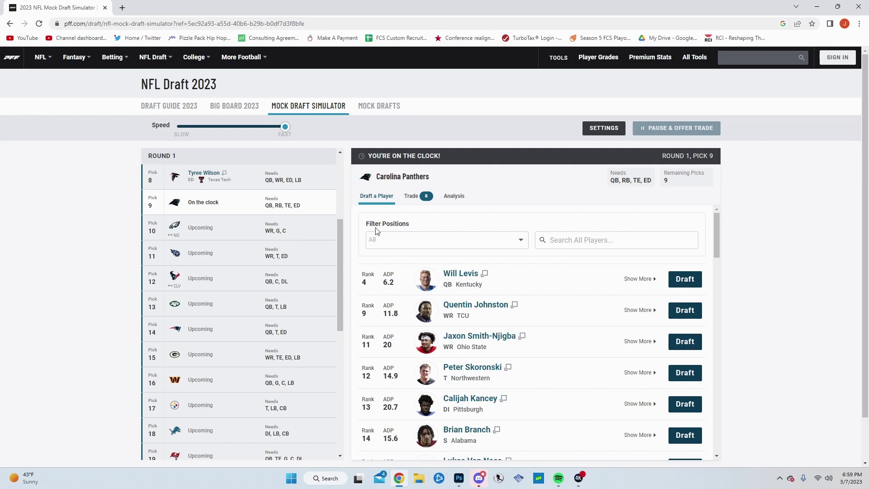
left_click(689, 280)
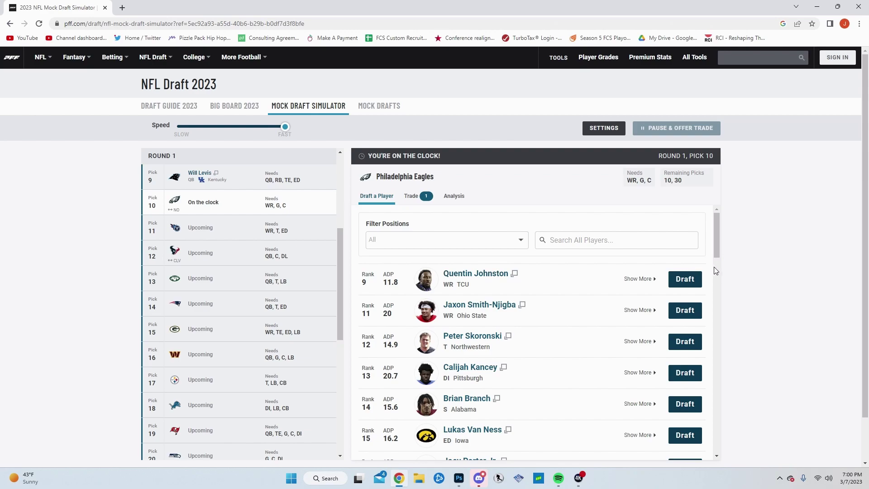
Step: Draft Quentin Johnston for the Philadelphia Eagles at pick 10 and Jaxon Smith-Njigba for the Tennessee Titans at pick 11
left_click(682, 280)
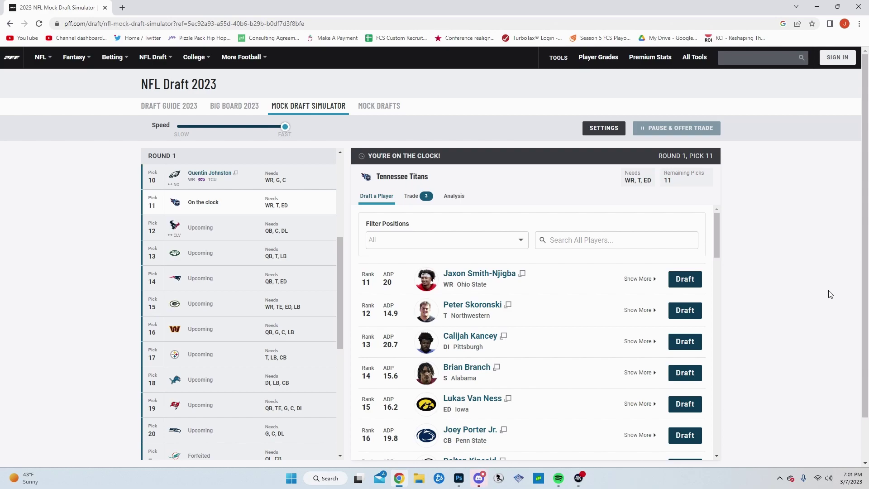
left_click(688, 280)
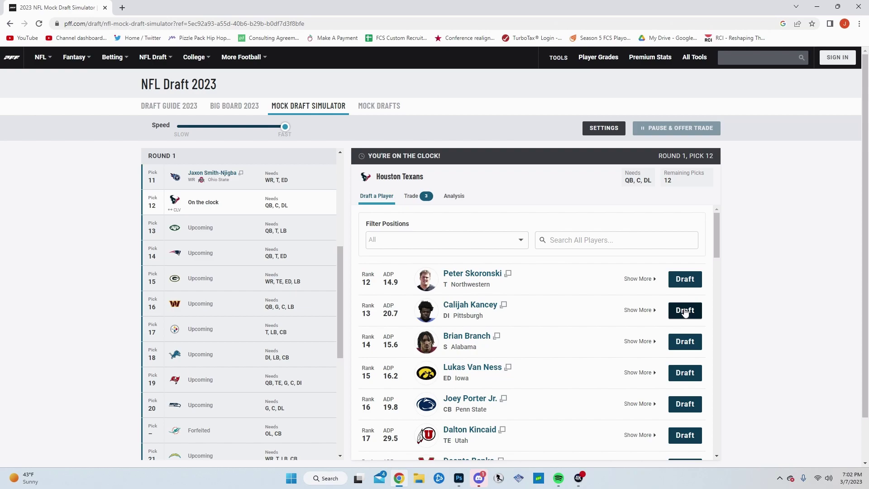
left_click(503, 306)
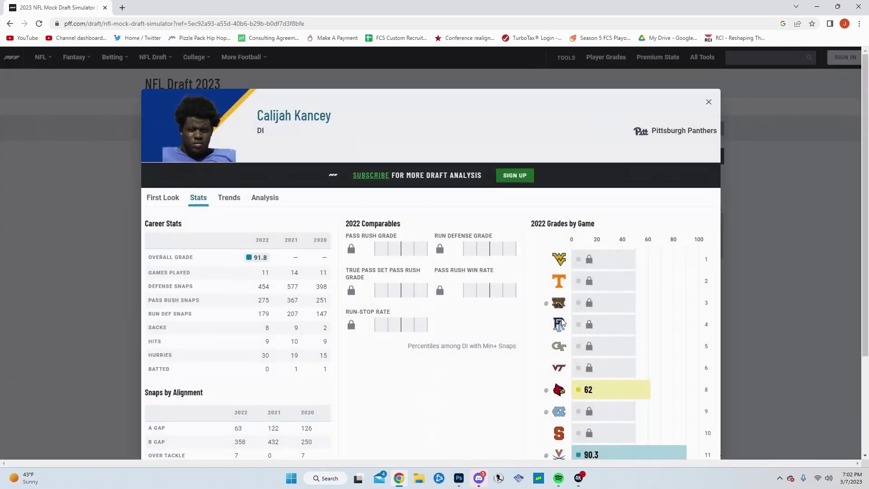
left_click(167, 202)
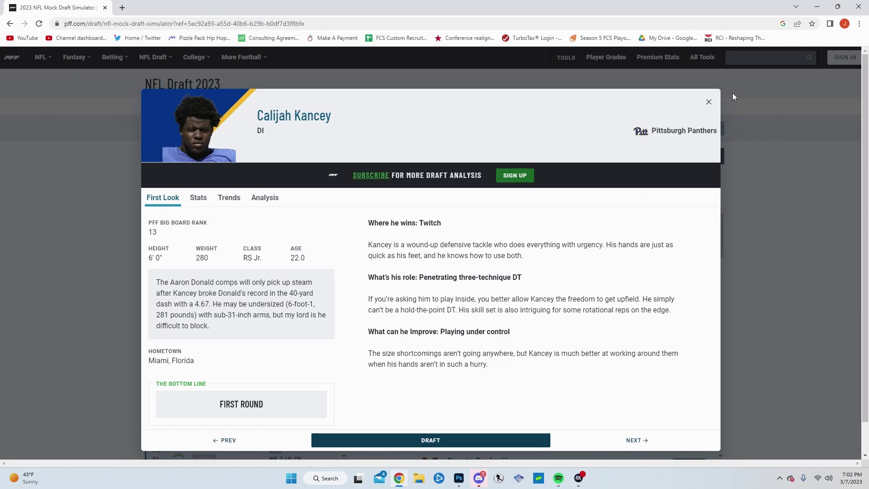
left_click(708, 104)
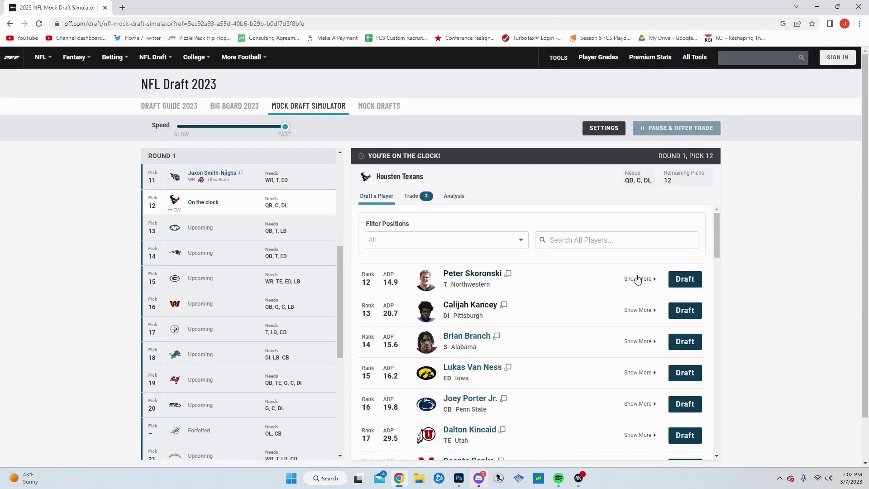
left_click(691, 310)
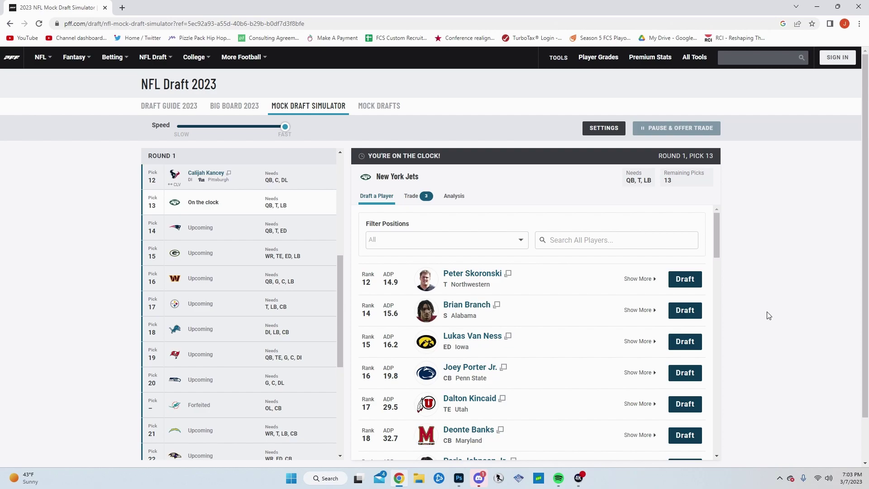
Step: Draft Peter Skoronski for the New York Jets at pick 13 and Lukas Van Ness for the New England Patriots at pick 14
left_click(688, 280)
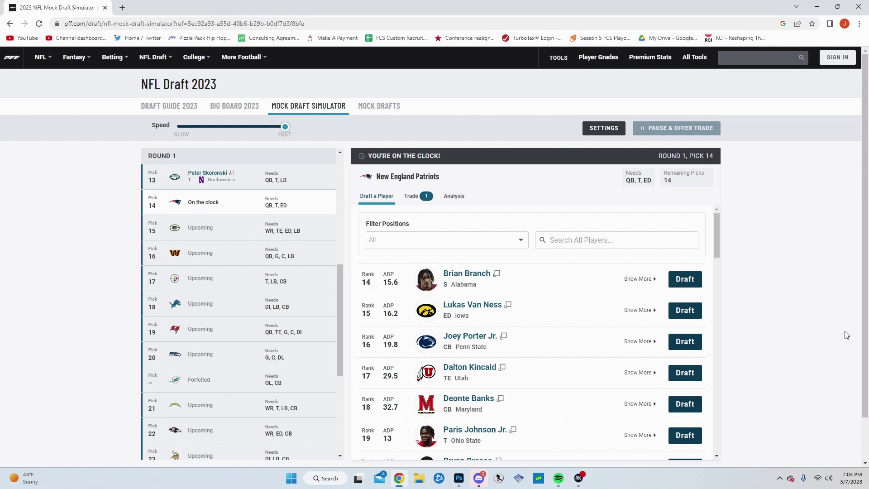
left_click(685, 311)
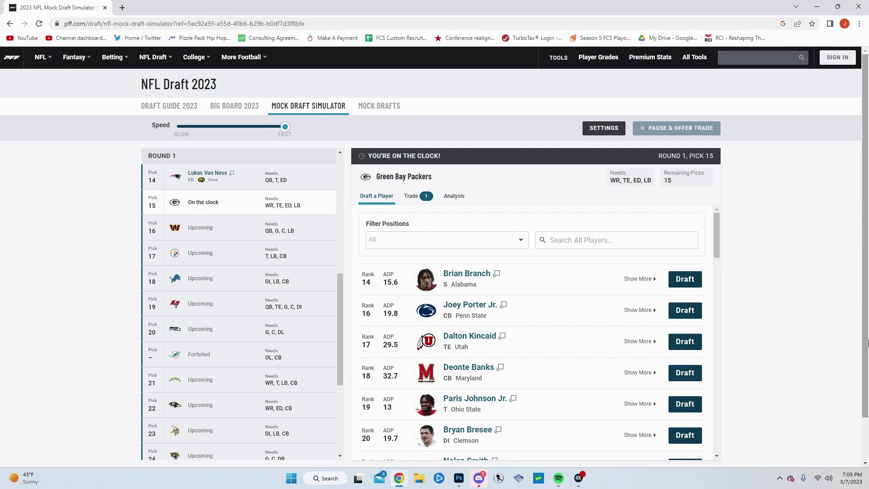
Step: Draft Dalton Kincaid for the Green Bay Packers at pick 15 and Brian Branch for the Washington Commanders at pick 16
left_click(687, 345)
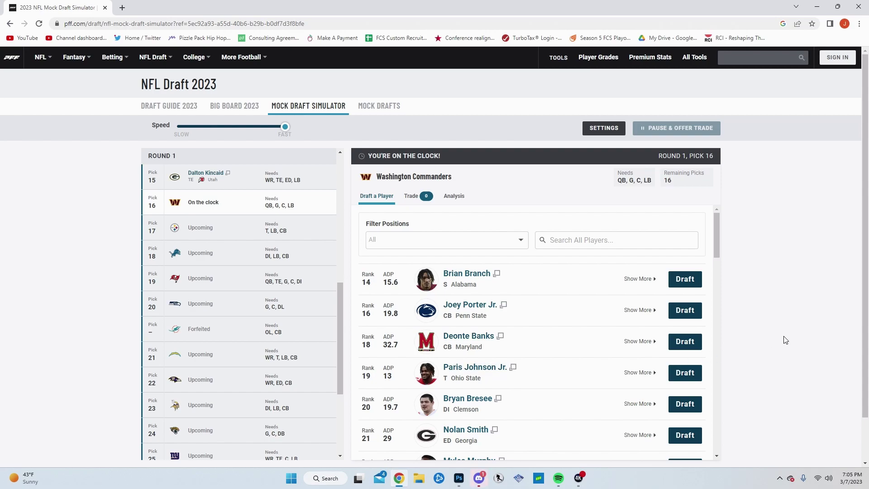
left_click(686, 280)
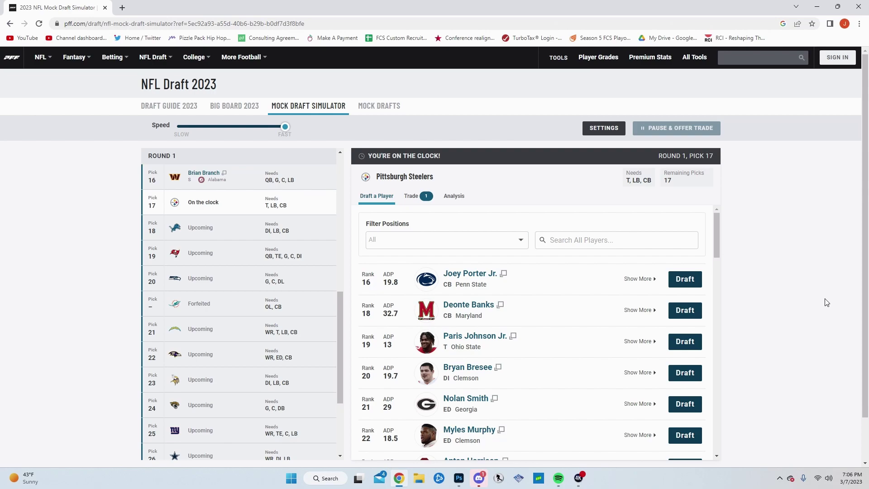
Step: Draft Joey Porter Jr. for the Pittsburgh Steelers at pick 17 and Bryan Bresee for the Detroit Lions at pick 18
left_click(685, 280)
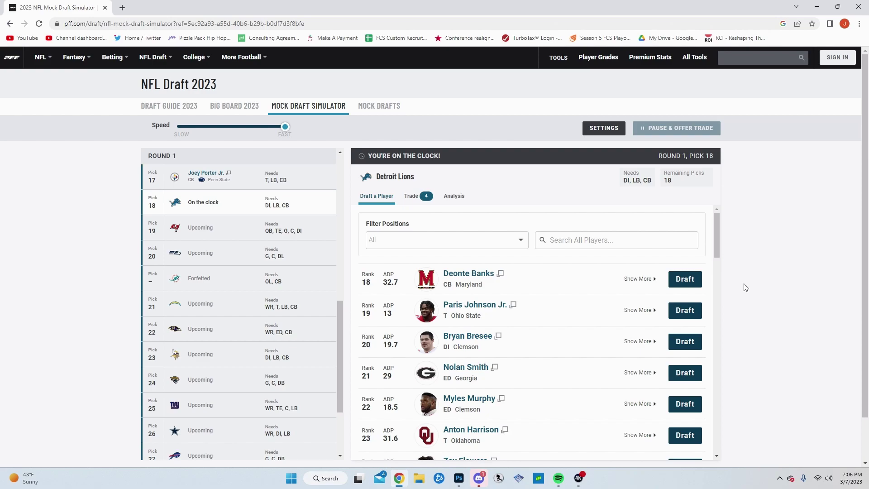
scroll(281, 295, "up", 9)
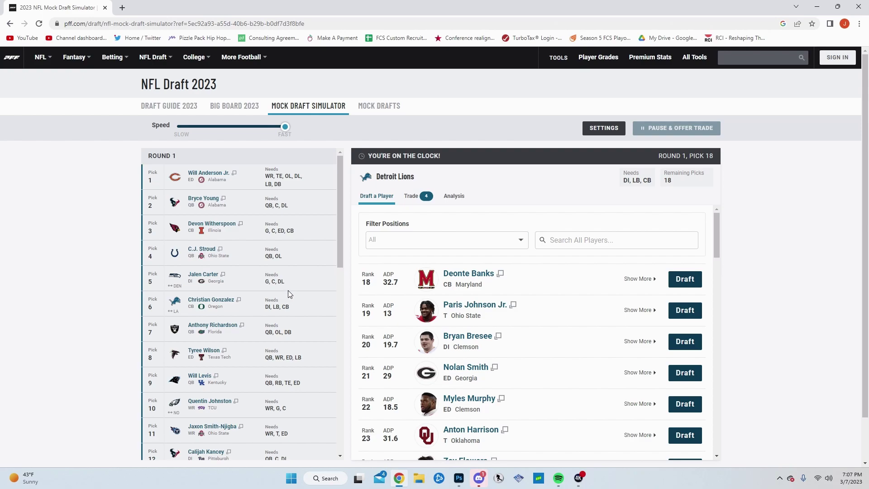
scroll(453, 303, "down", 2)
scroll(292, 302, "down", 5)
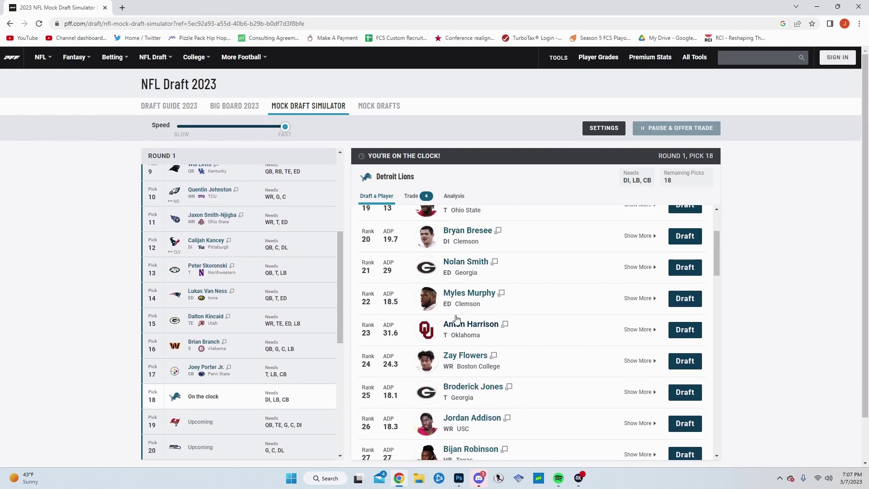
scroll(268, 322, "down", 5)
scroll(543, 317, "up", 2)
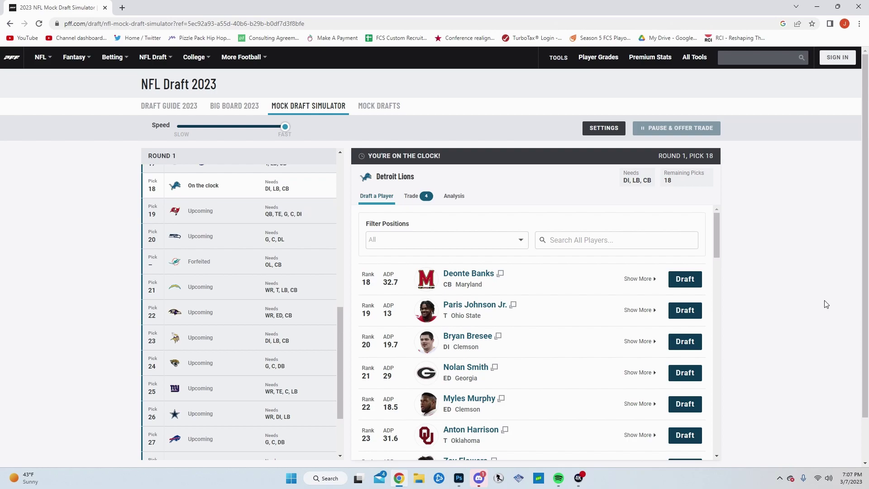
left_click(685, 342)
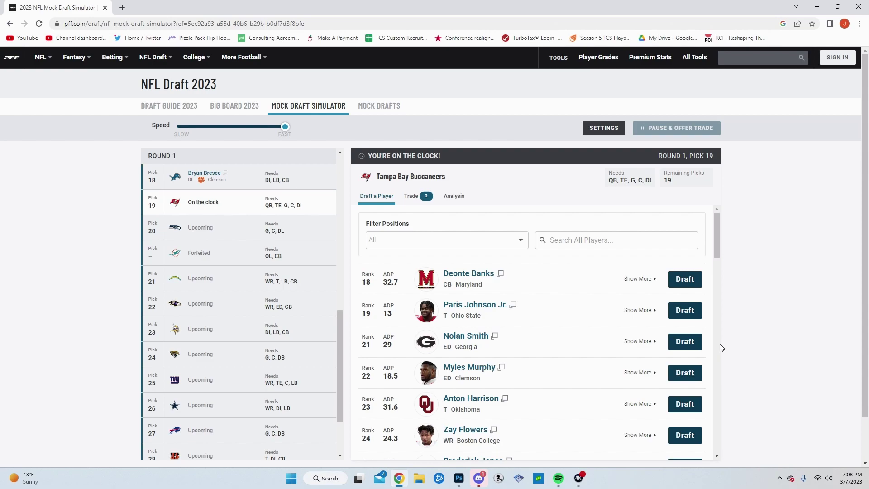
Step: Offer a trade sending Tampa Bay's 2023 pick 19 to the Dallas Cowboys for their 2023 picks 26, 90 and 163
left_click(412, 197)
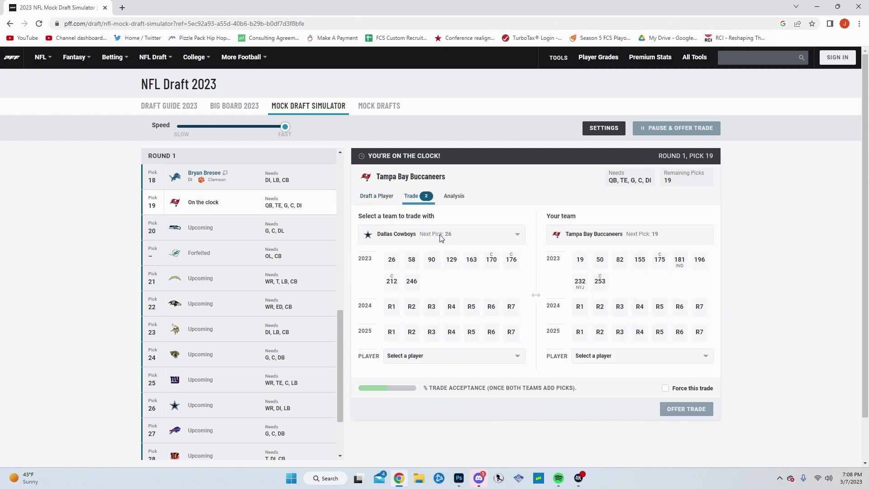
left_click(379, 198)
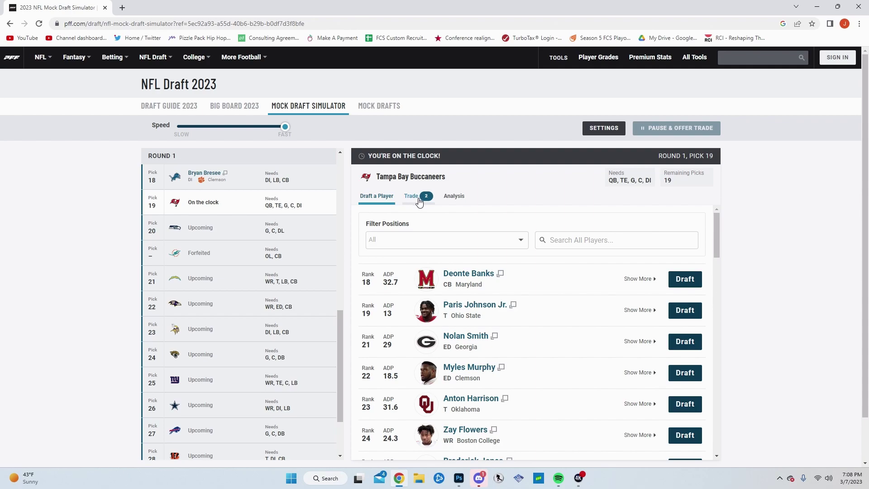
left_click(419, 200)
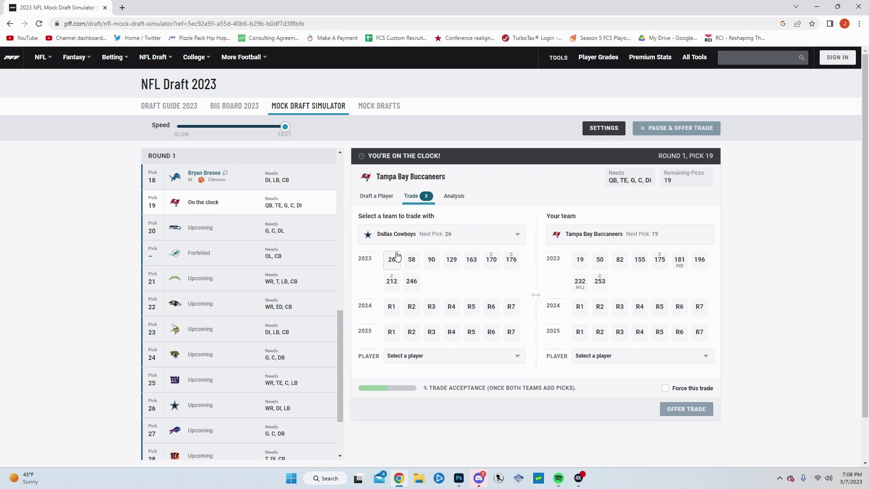
left_click(580, 263)
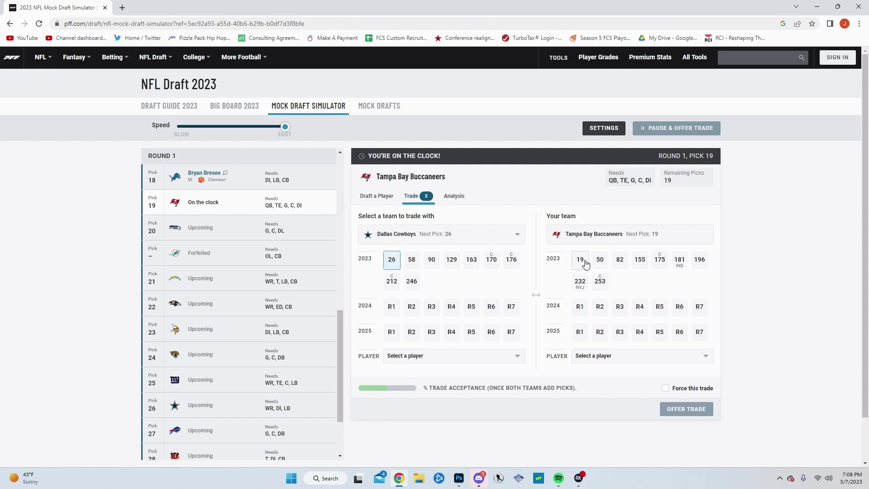
left_click(435, 265)
left_click(452, 265)
left_click(452, 266)
left_click(471, 263)
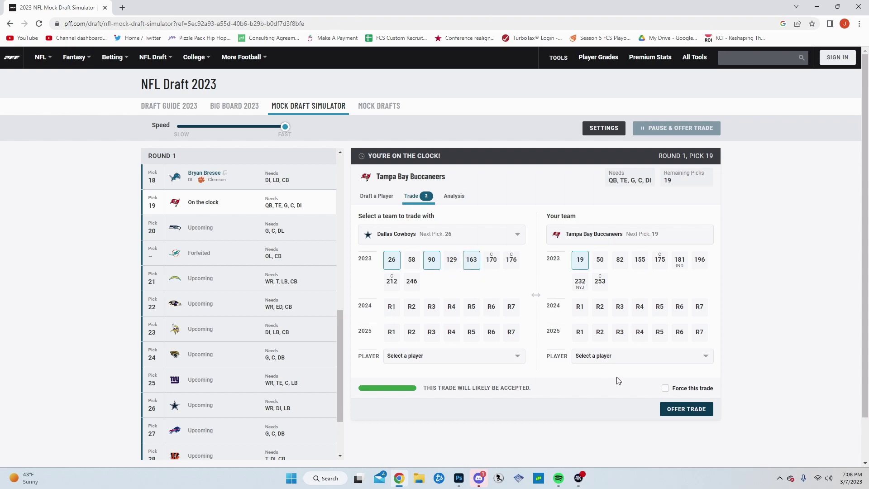
left_click(683, 414)
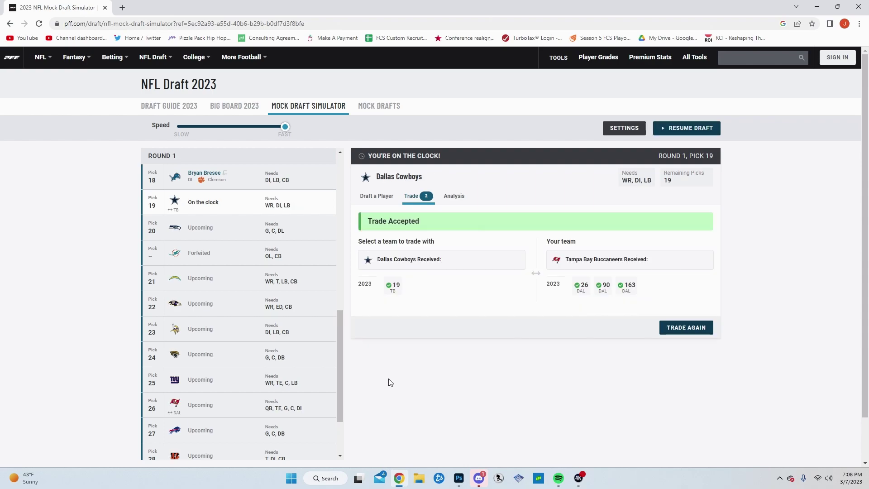
Step: Draft Zay Flowers for the Dallas Cowboys at pick 19 and Nolan Smith for the Seattle Seahawks at pick 20
left_click(370, 199)
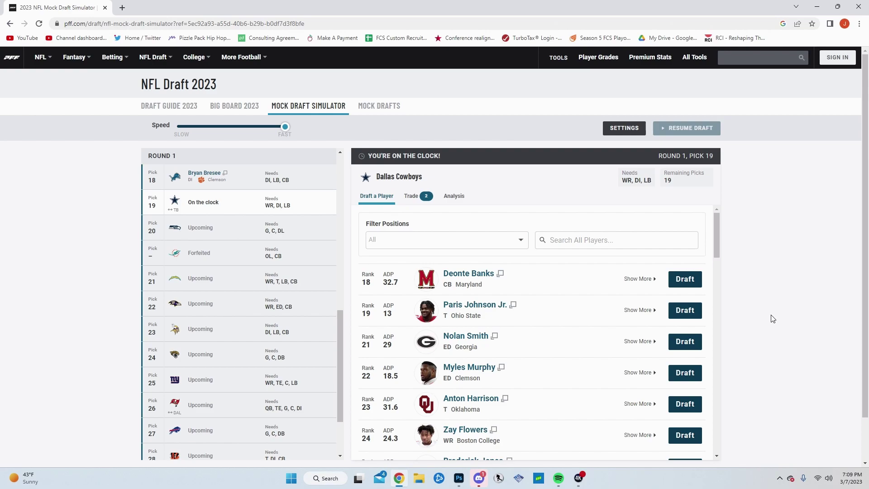
left_click(685, 435)
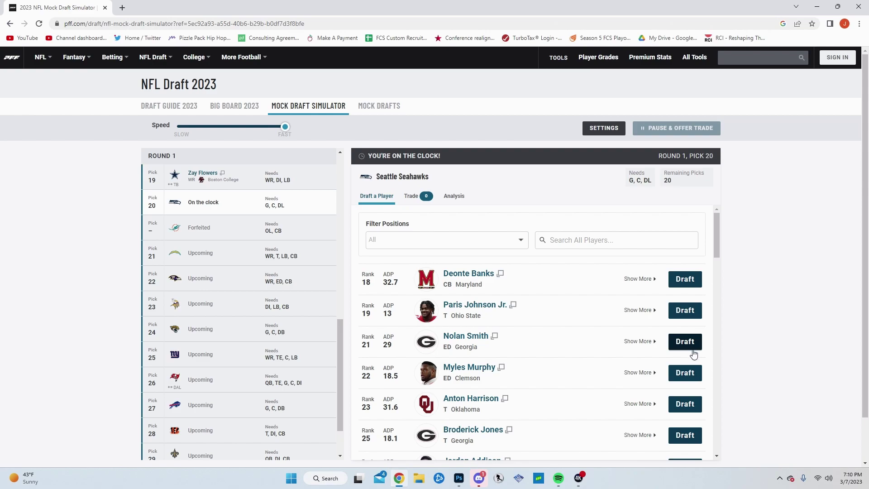
left_click(685, 342)
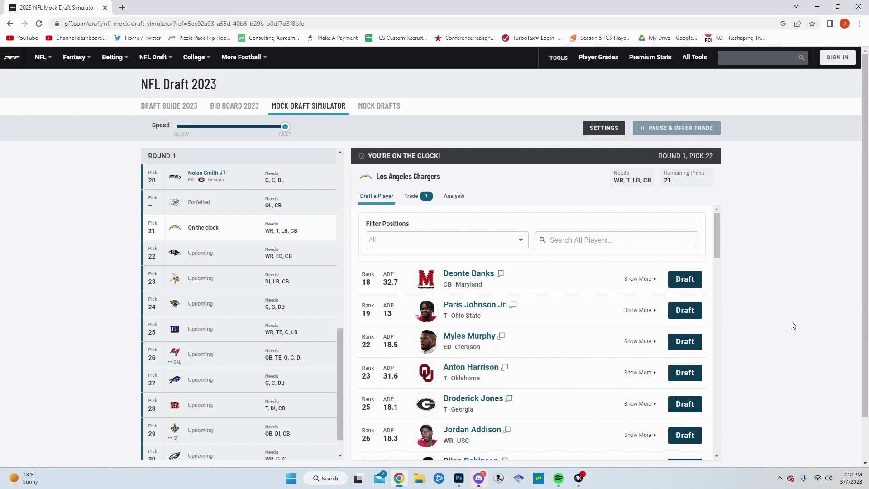
Step: Draft Deonte Banks for the Los Angeles Chargers at pick 21 and Myles Murphy for the Baltimore Ravens at pick 22
left_click(684, 279)
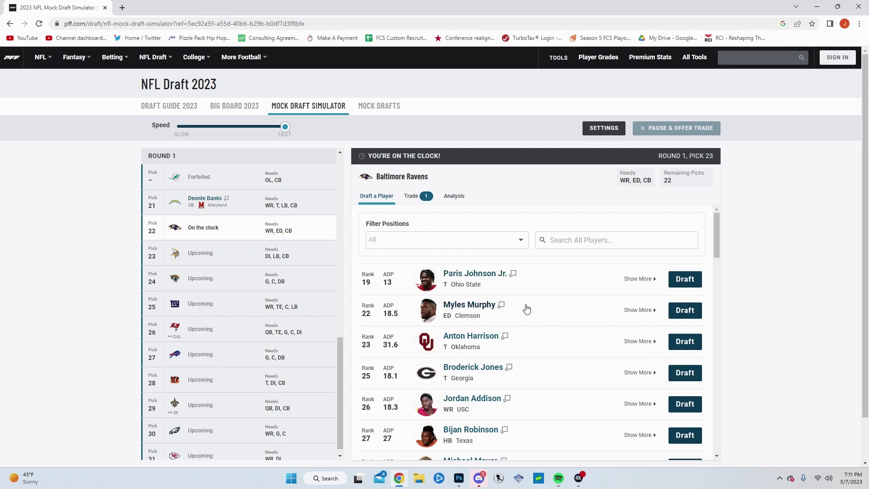
left_click(688, 315)
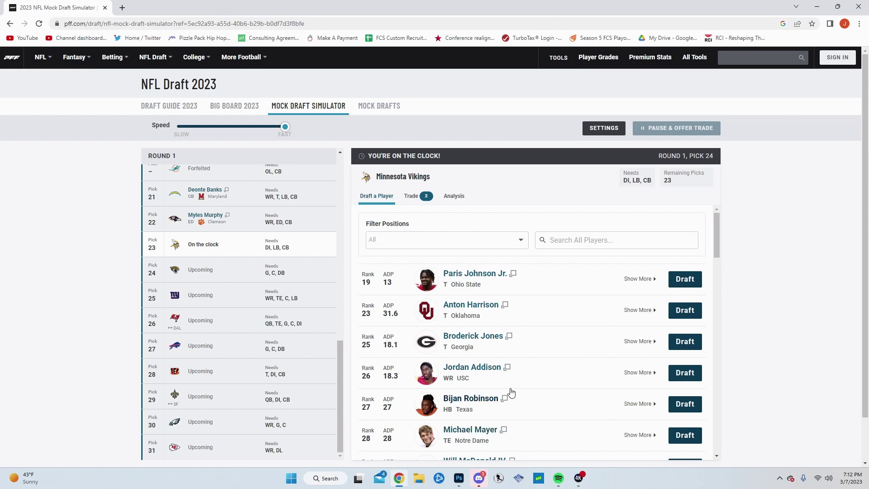
Step: Offer a trade sending Minnesota's 2023 pick 23 to the Cincinnati Bengals for their 2023 picks 28 and 92
left_click(415, 205)
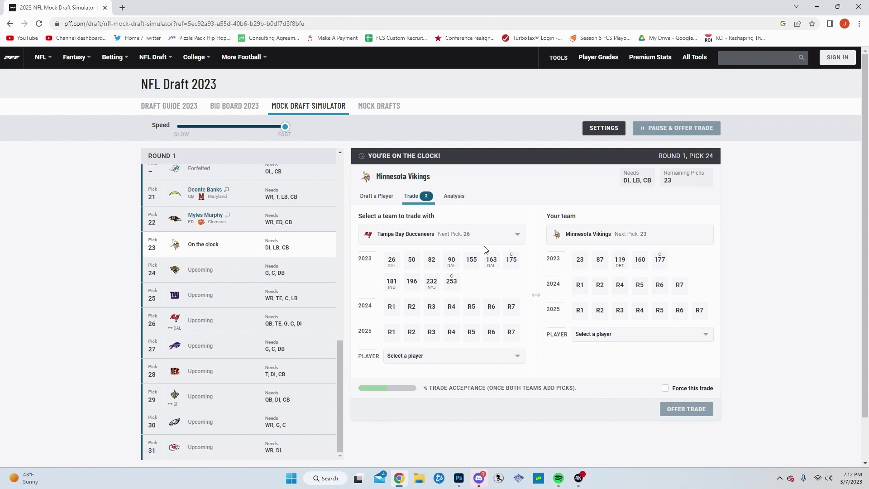
left_click(523, 239)
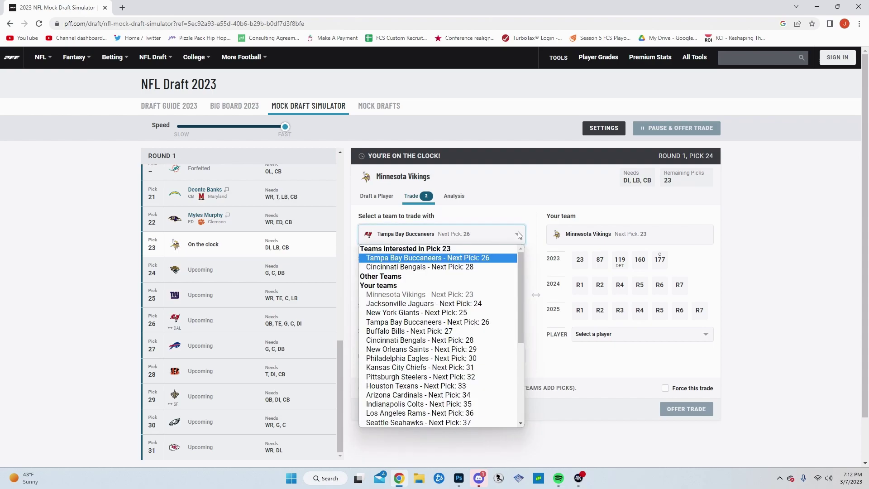
left_click(487, 268)
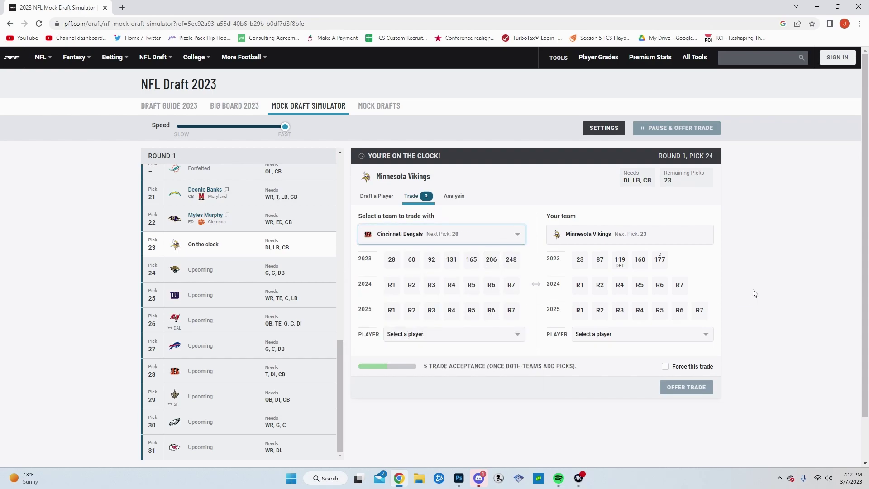
left_click(392, 264)
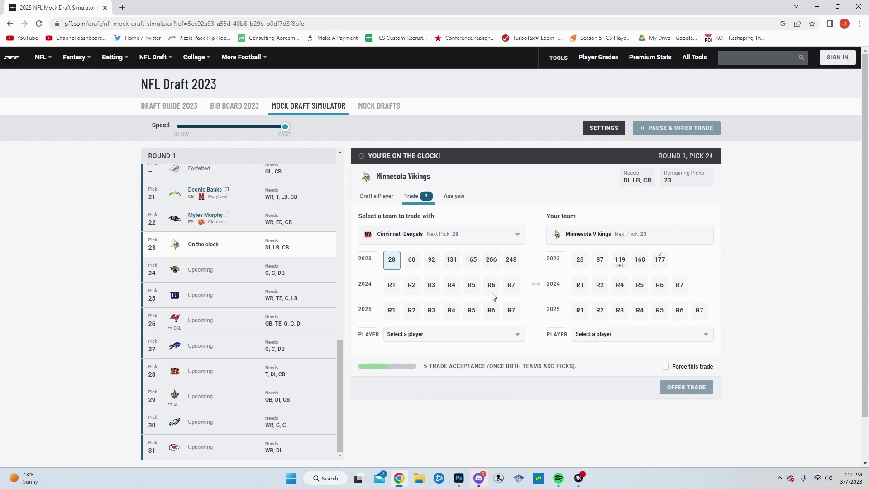
left_click(580, 265)
left_click(432, 266)
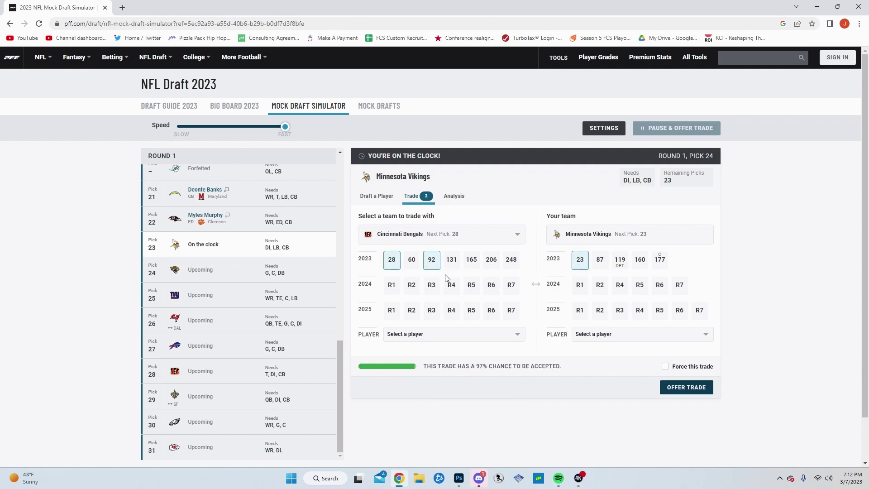
left_click(471, 265)
left_click(471, 266)
left_click(697, 389)
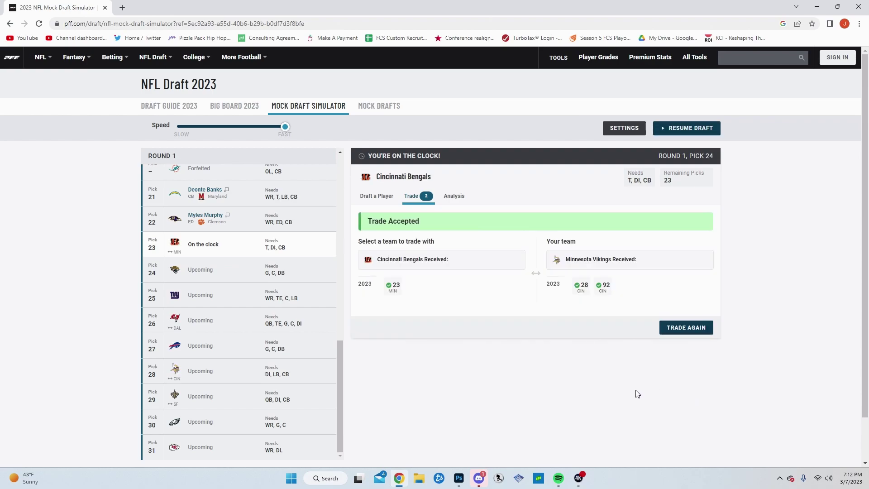
Step: Draft Paris Johnson Jr. for the Cincinnati Bengals at pick 23 and Anton Harrison for the Jacksonville Jaguars at pick 24
left_click(375, 198)
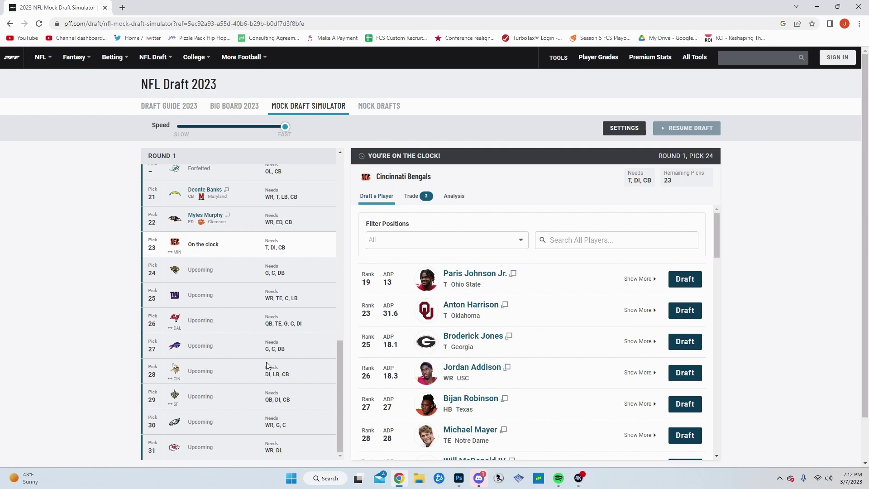
left_click(683, 280)
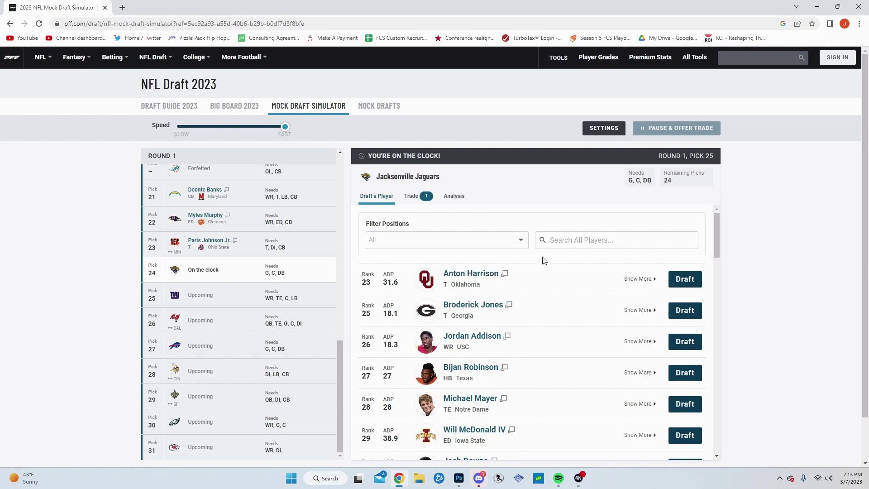
left_click(411, 196)
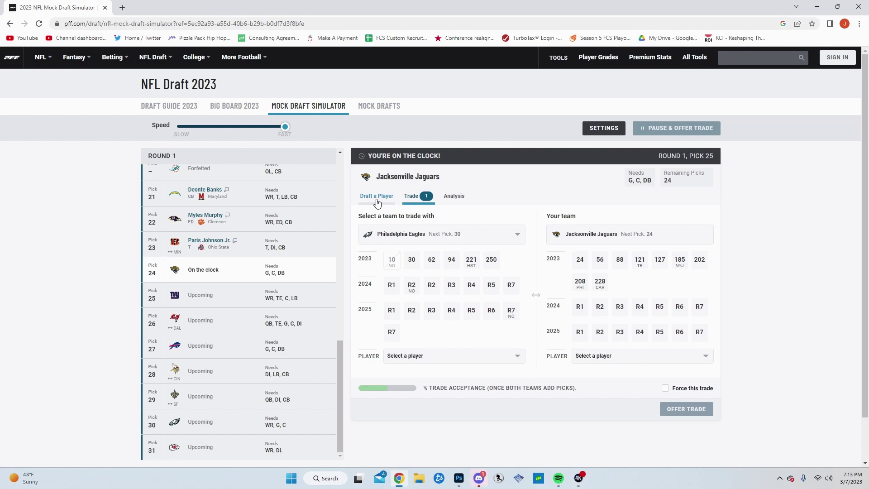
left_click(376, 197)
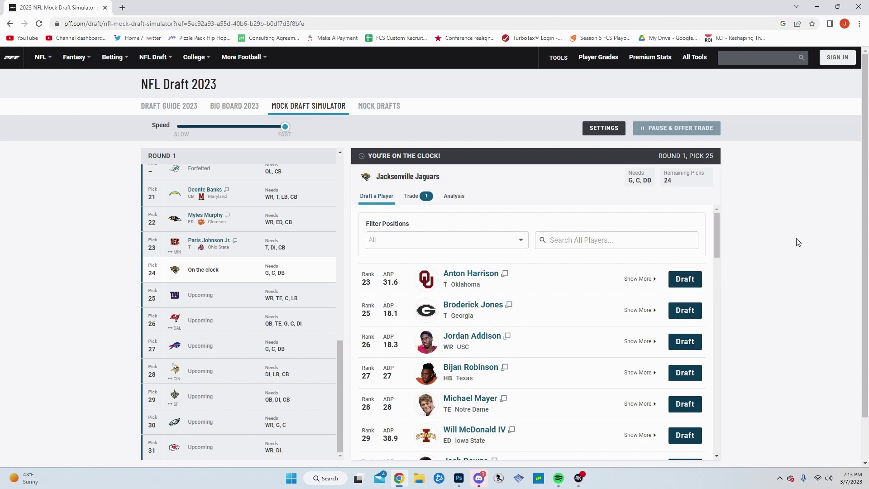
left_click(685, 280)
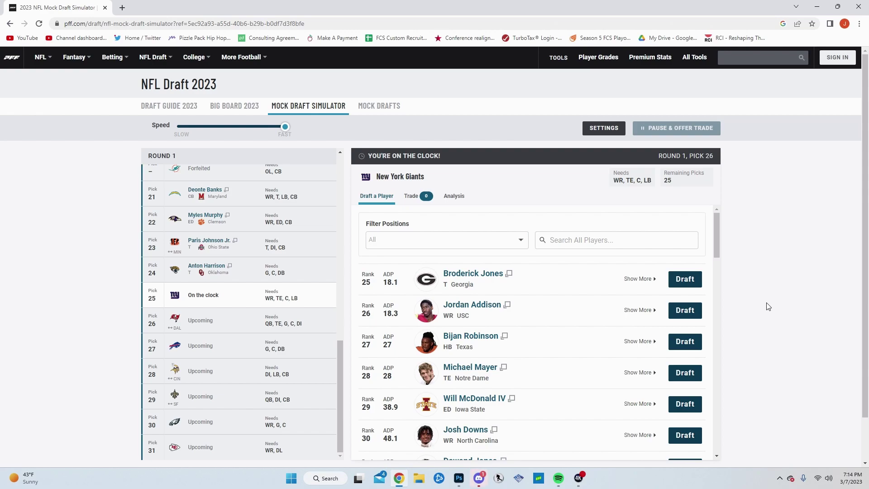
Step: Draft Jordan Addison for the New York Giants at pick 25 and Michael Mayer for the Tampa Bay Buccaneers at pick 26
left_click(692, 312)
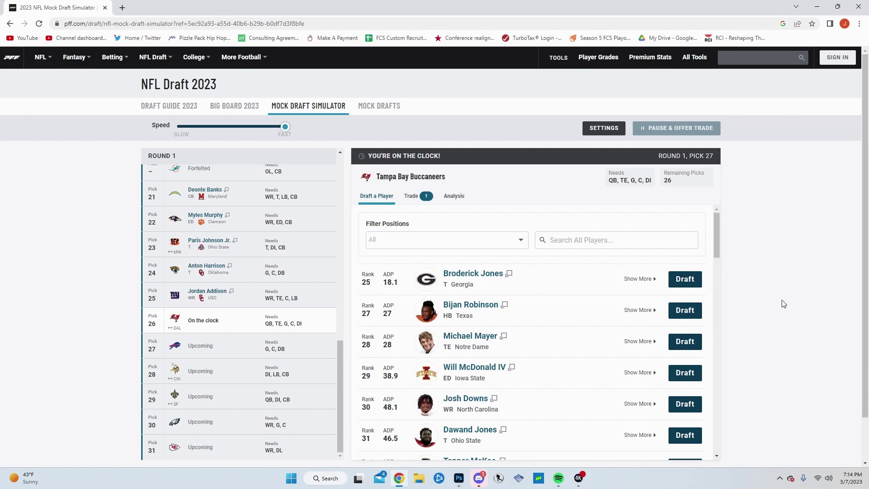
left_click(685, 341)
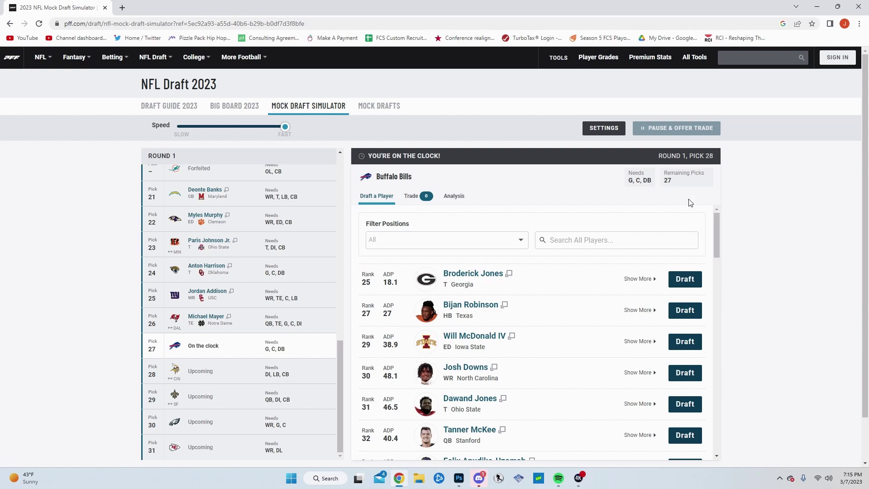
Step: Draft Broderick Jones for the Buffalo Bills at pick 27 and Will McDonald IV for the Minnesota Vikings at pick 28
left_click(684, 279)
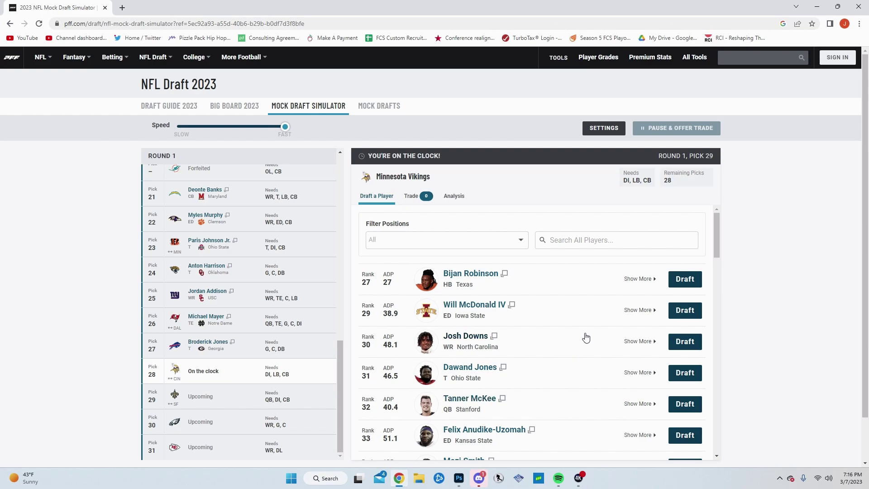
left_click(685, 310)
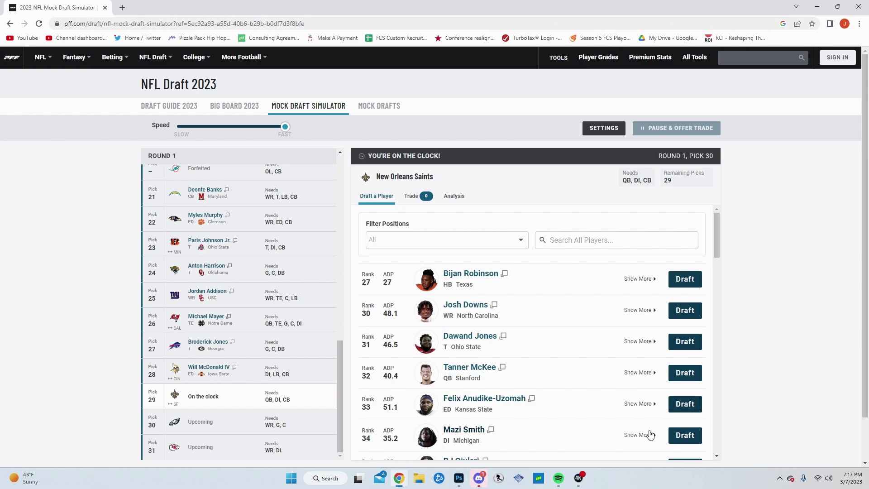
Step: Draft Mazi Smith for the New Orleans Saints at pick 29 and check Dawand Jones's scouting profile
left_click(686, 437)
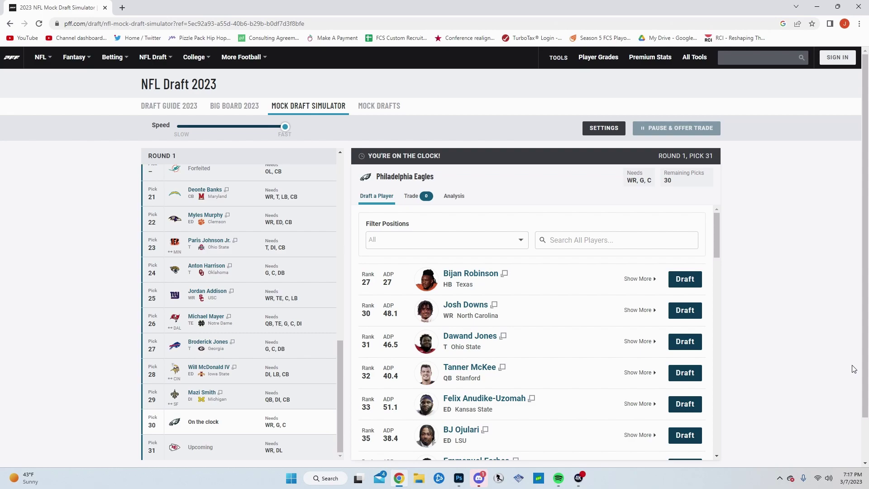
left_click(503, 336)
left_click(167, 199)
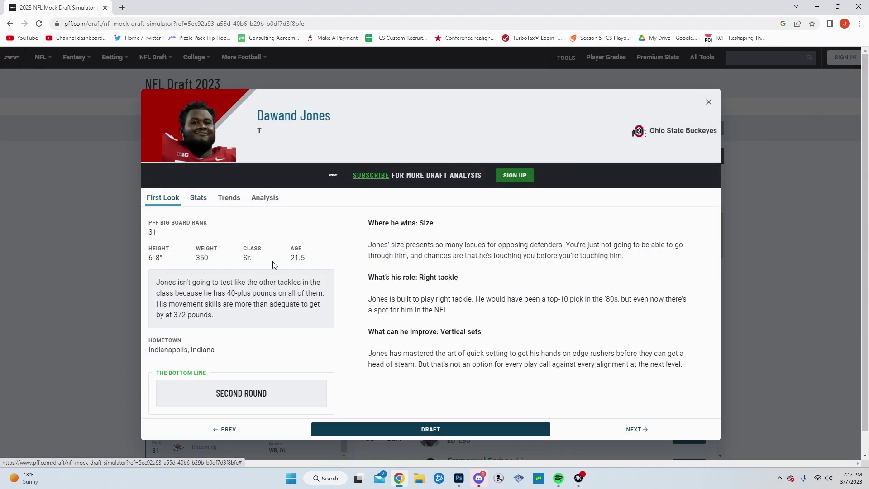
left_click(709, 104)
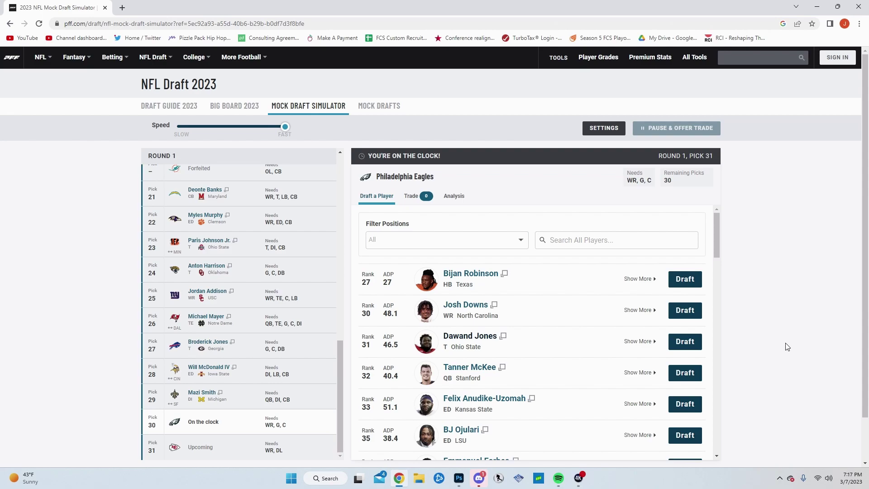
Step: Draft Bijan Robinson for the Philadelphia Eagles at pick 30 and Josh Downs for the Kansas City Chiefs at pick 31
left_click(687, 282)
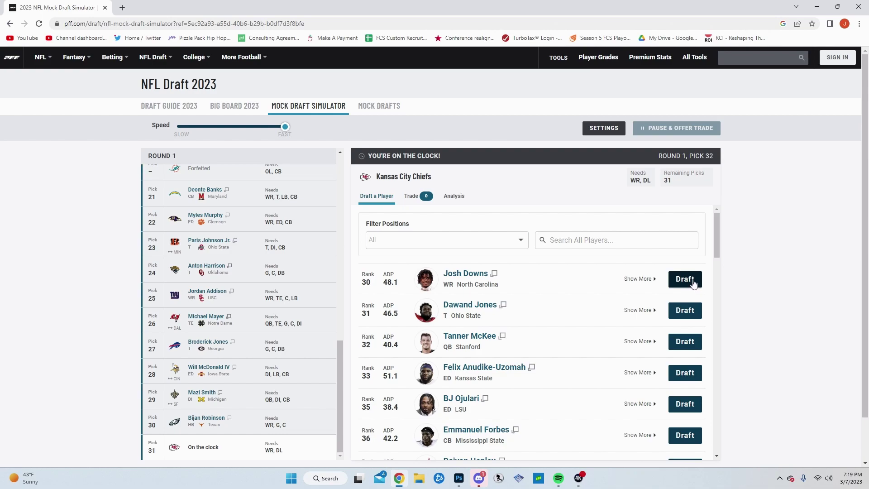
left_click(685, 283)
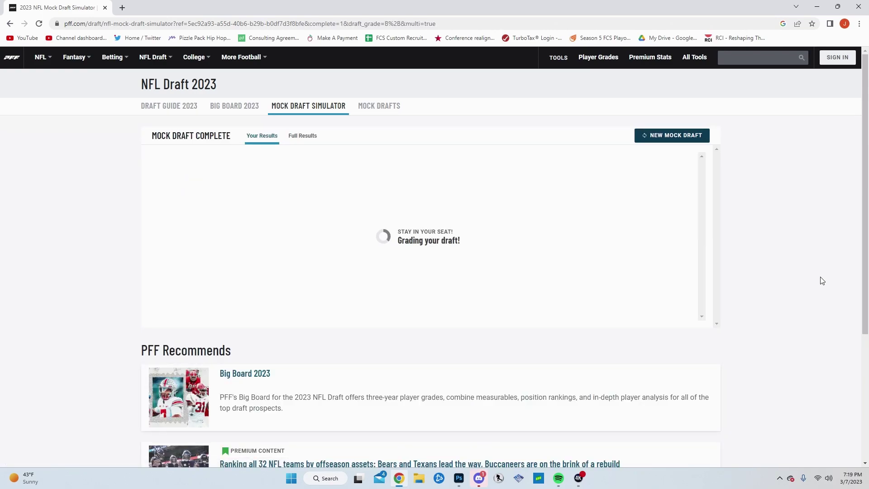
Step: Dismiss the subscription offer and review all the picks in the completed first-round mock draft summary
scroll(662, 315, "down", 2)
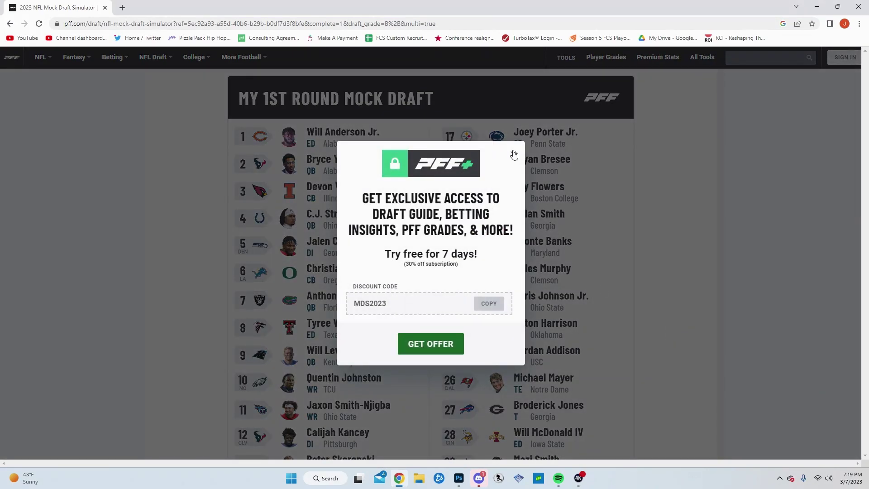
left_click(512, 151)
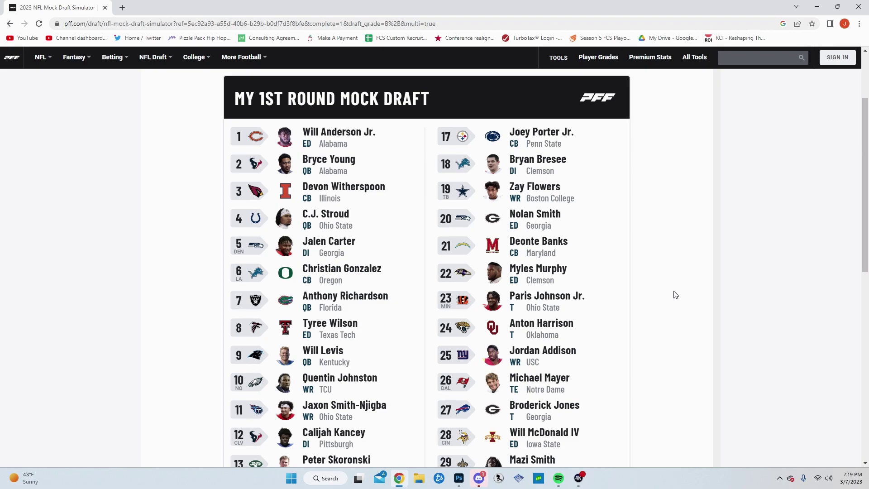
scroll(675, 294, "down", 2)
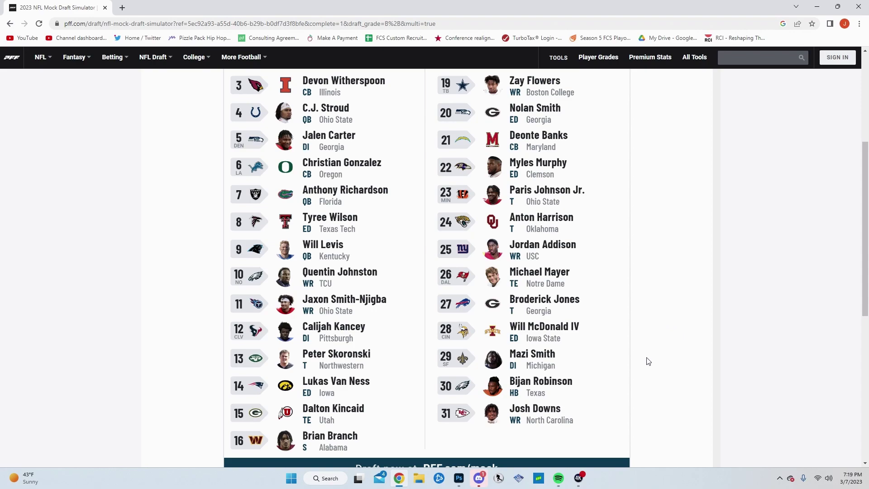
scroll(648, 366, "up", 2)
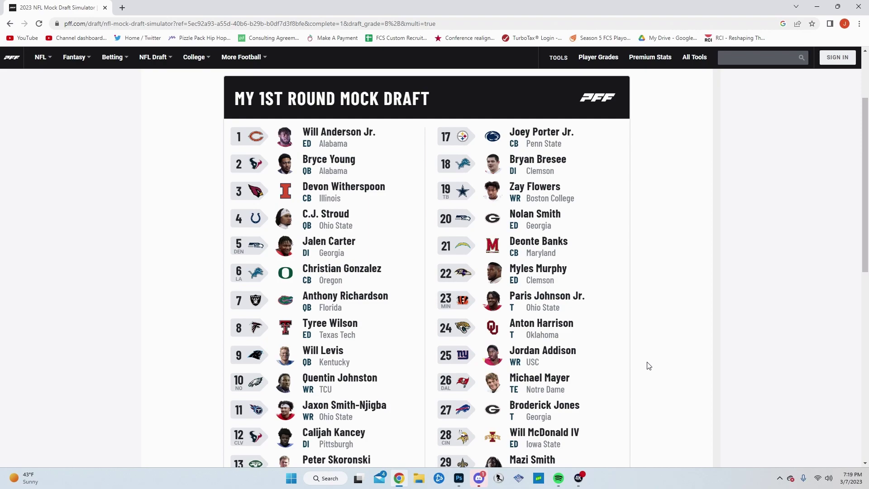
scroll(635, 372, "down", 2)
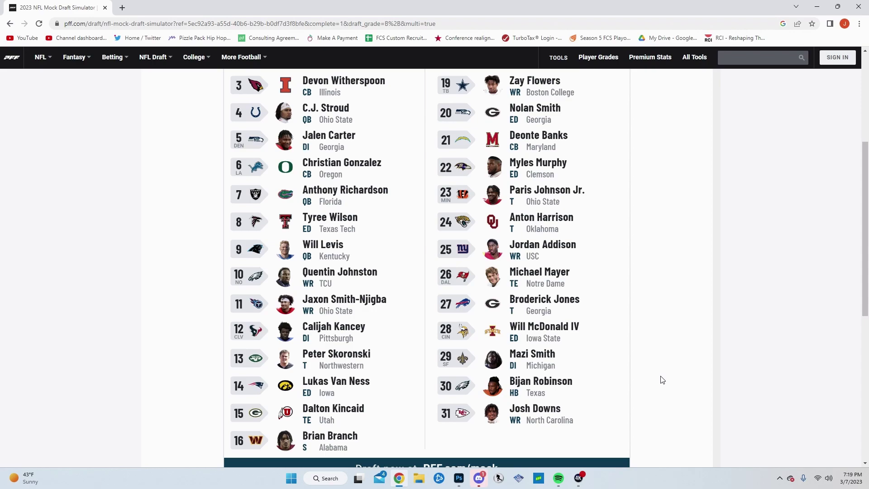
scroll(662, 379, "up", 2)
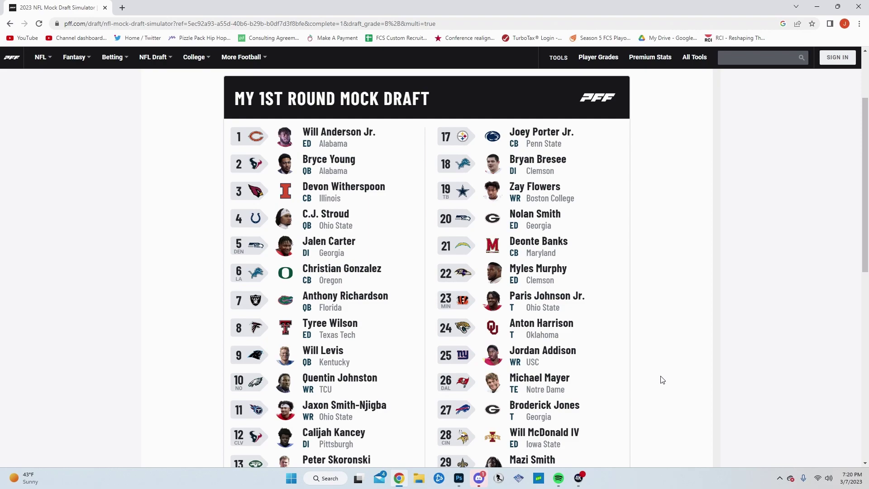
scroll(662, 380, "down", 2)
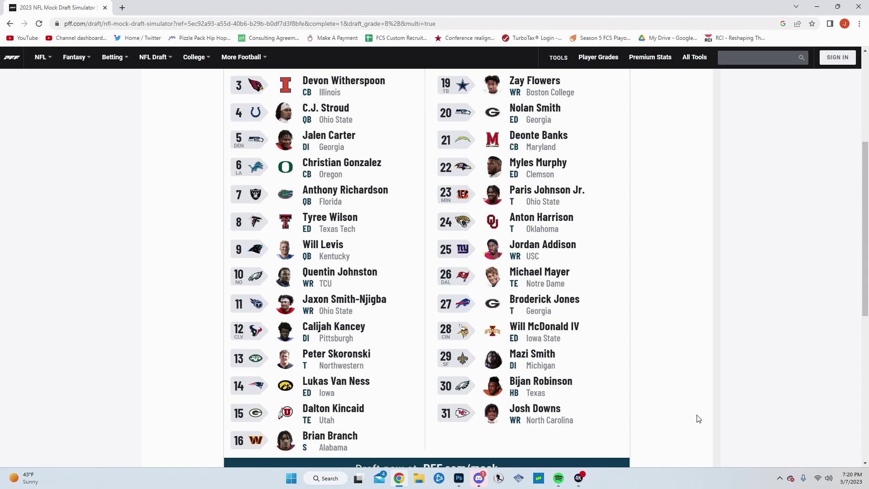
scroll(688, 409, "up", 1)
scroll(689, 410, "up", 1)
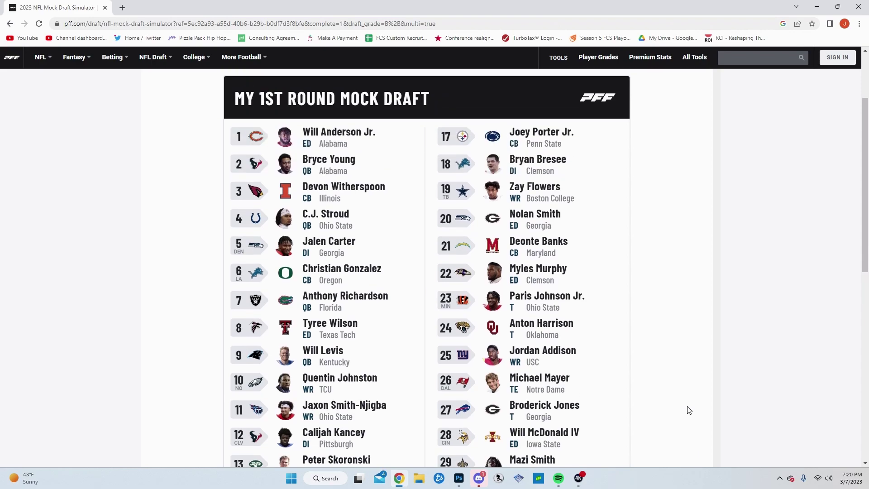